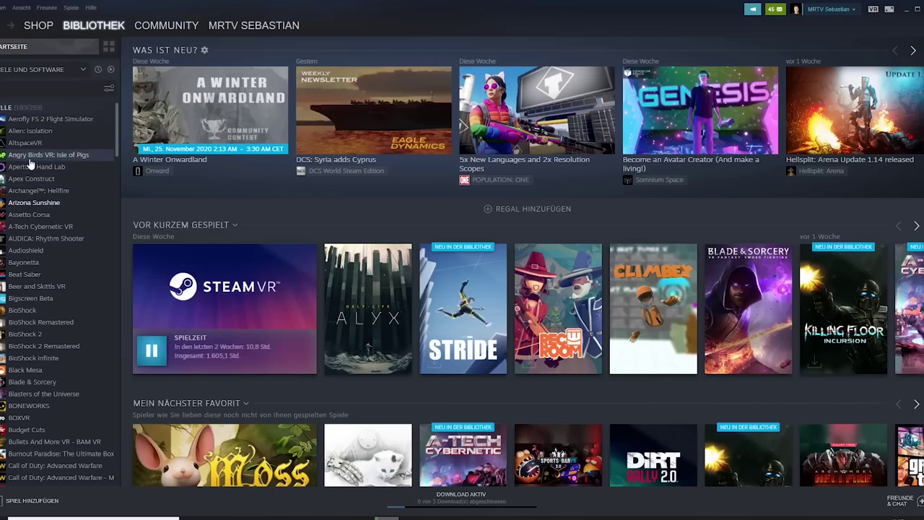
Step: Switch from the Steam library to the store and search for 'beat sa'
scroll(30, 188, down, 5)
scroll(32, 166, up, 5)
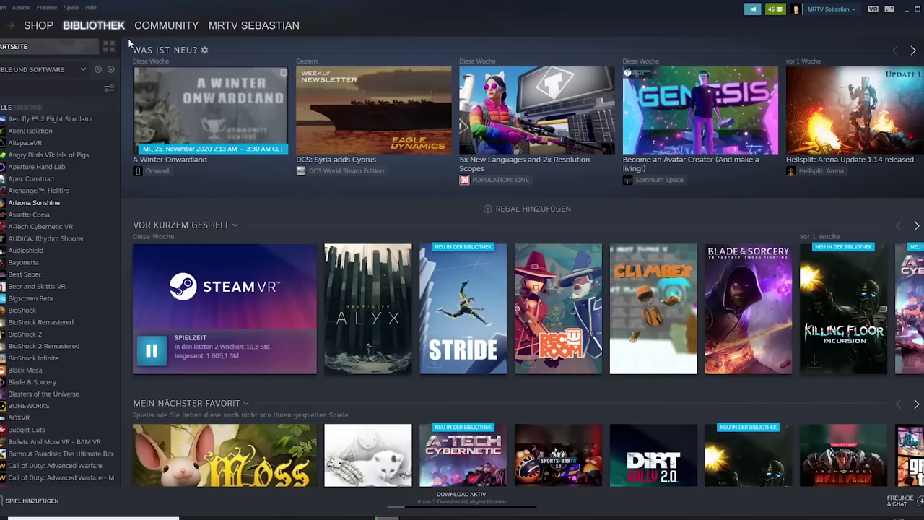
click(40, 26)
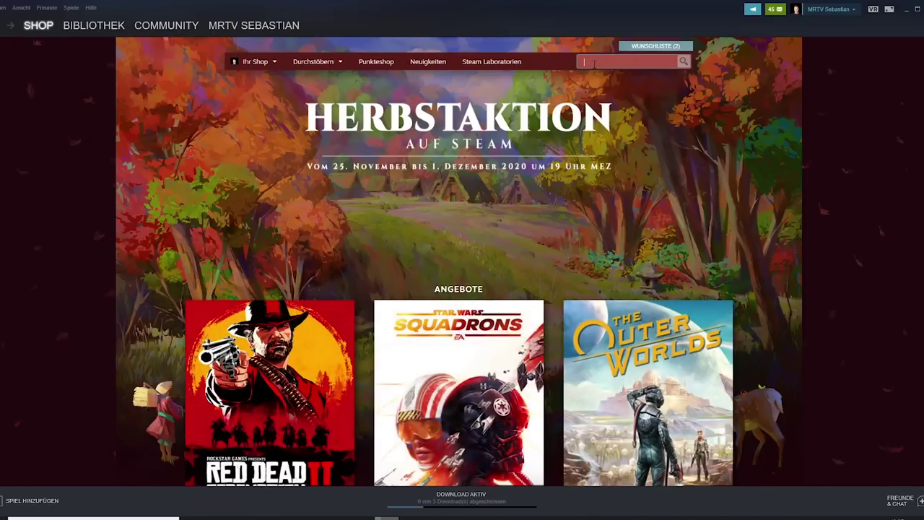
text(beat sa)
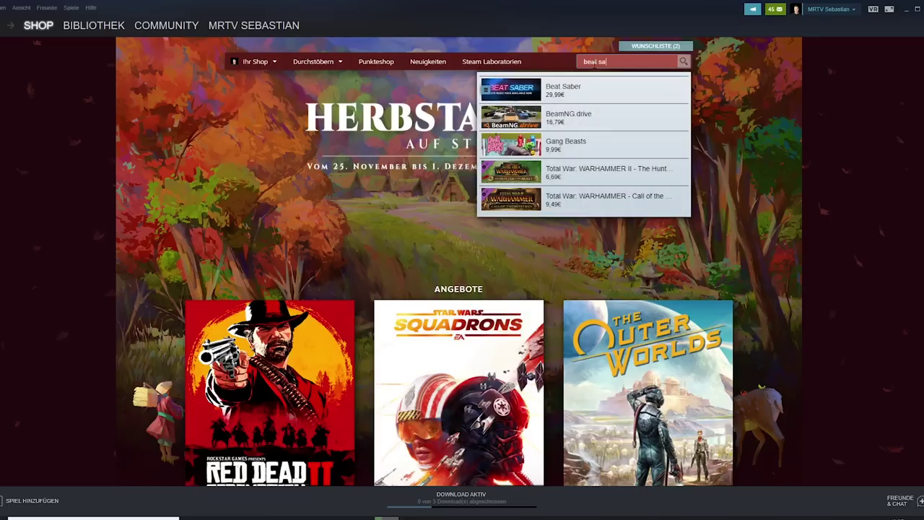
Step: Open the Beat Saber store page and scroll to the notice that it is already owned
click(595, 87)
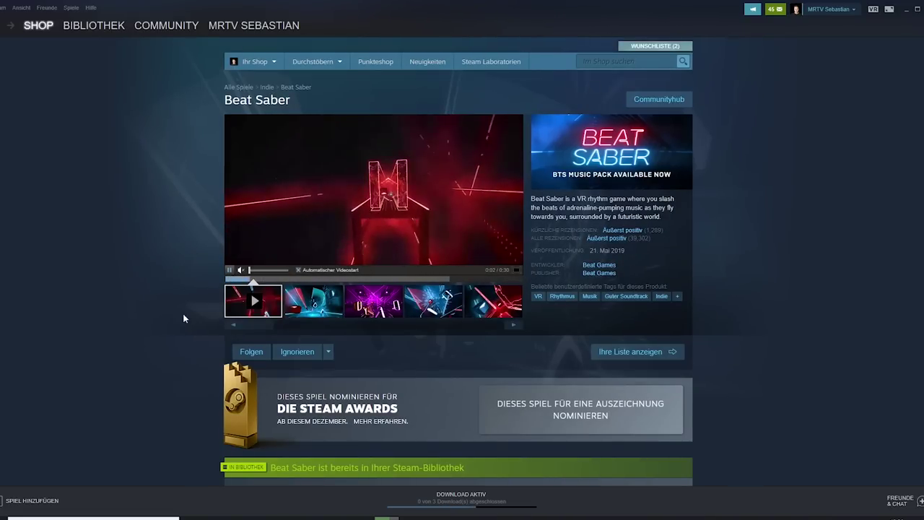
scroll(314, 231, down, 1)
scroll(107, 374, down, 1)
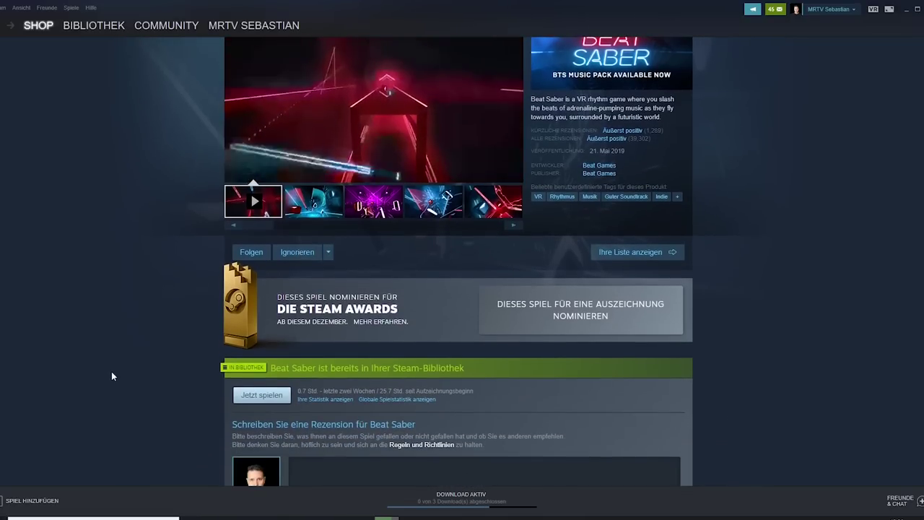
scroll(111, 371, up, 2)
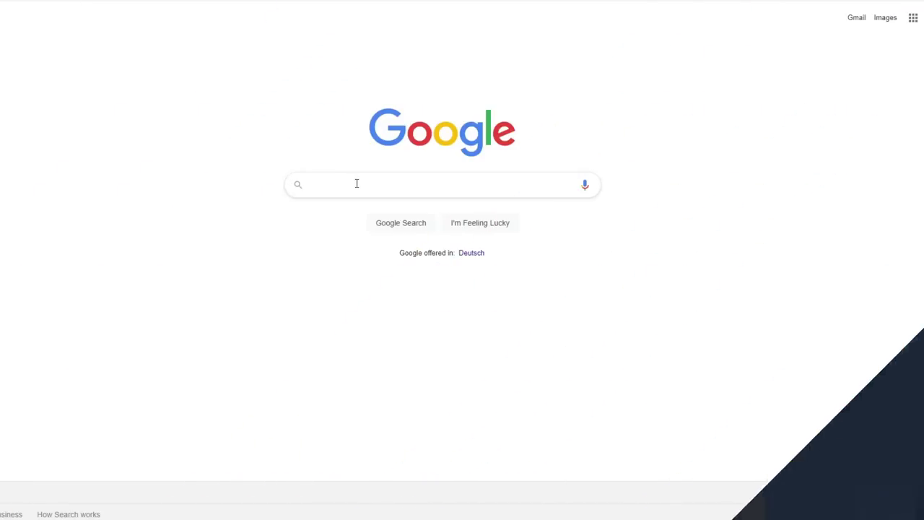
Step: Google 'steam' and open the official Welcome to Steam website
click(359, 183)
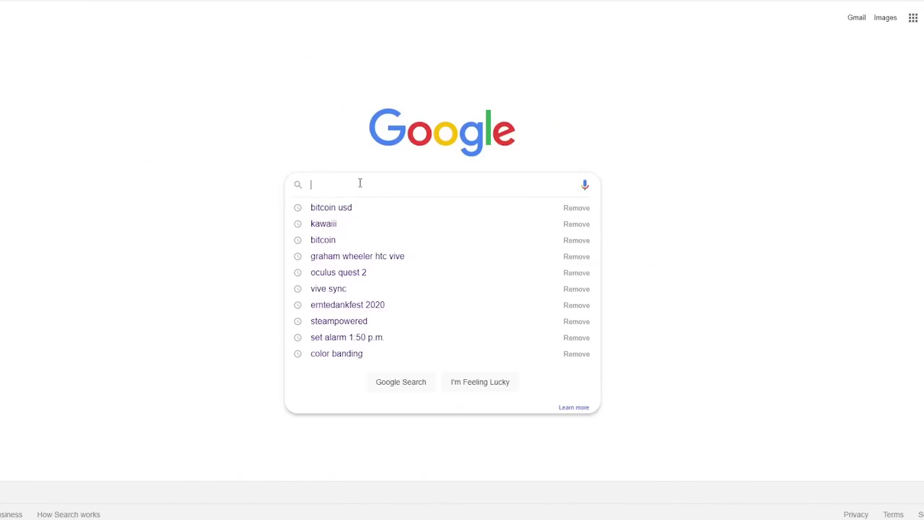
text(steam)
key(Return)
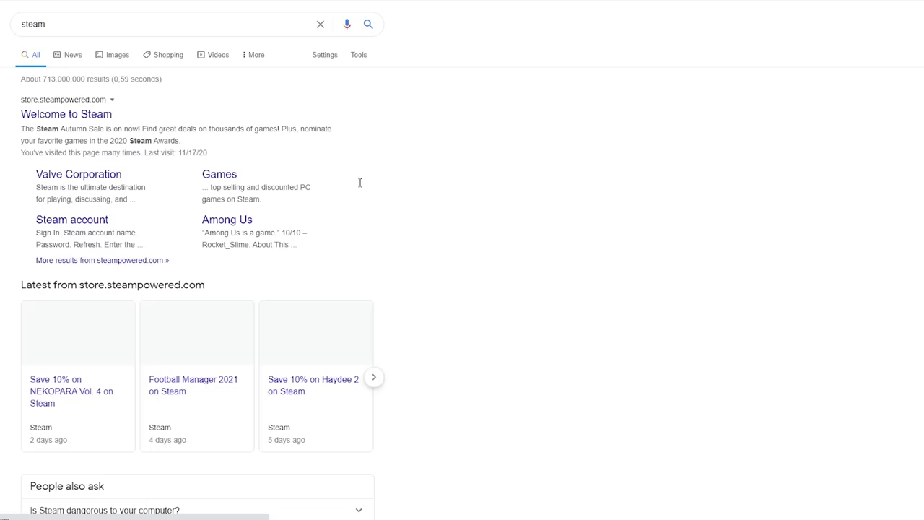
click(81, 115)
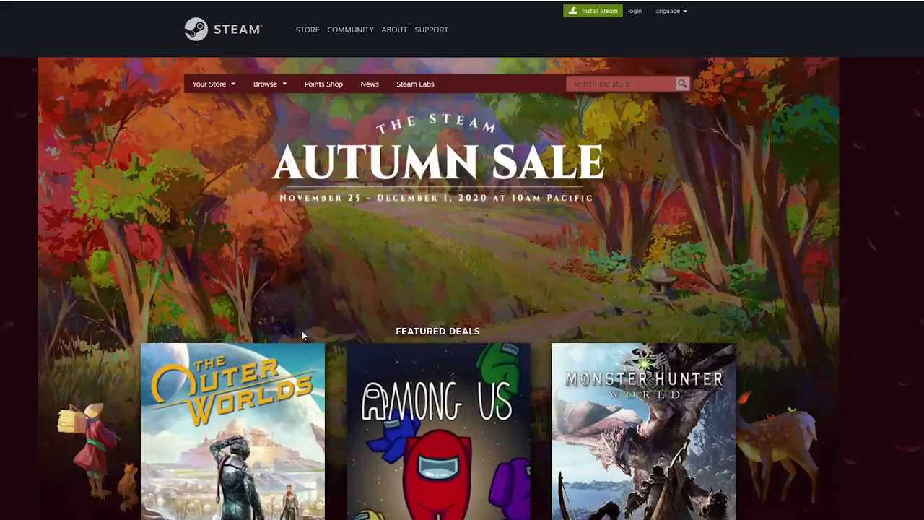
Step: Download SteamSetup.exe from the Install Steam page
mouse_move(375, 350)
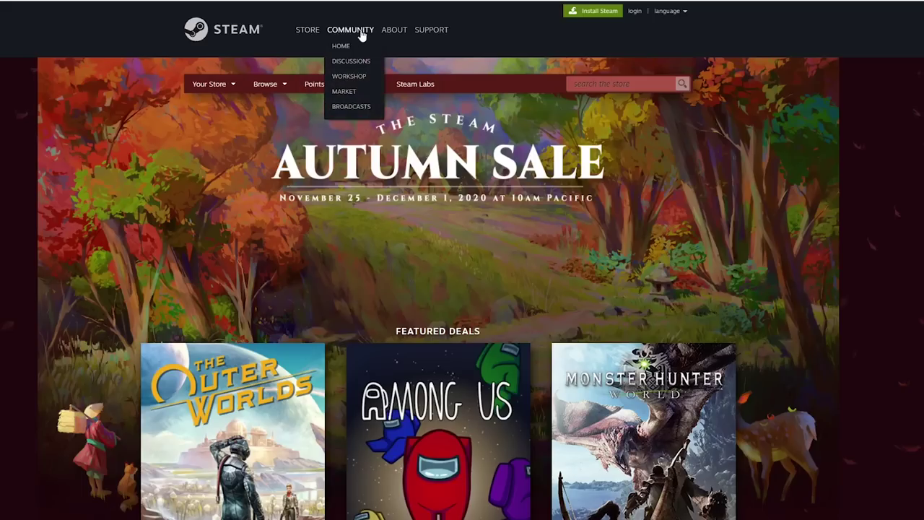
click(604, 14)
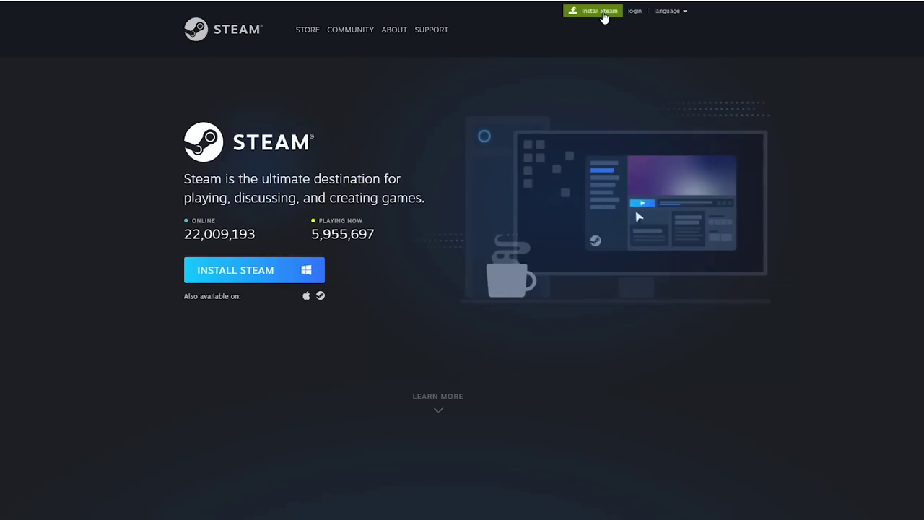
click(252, 282)
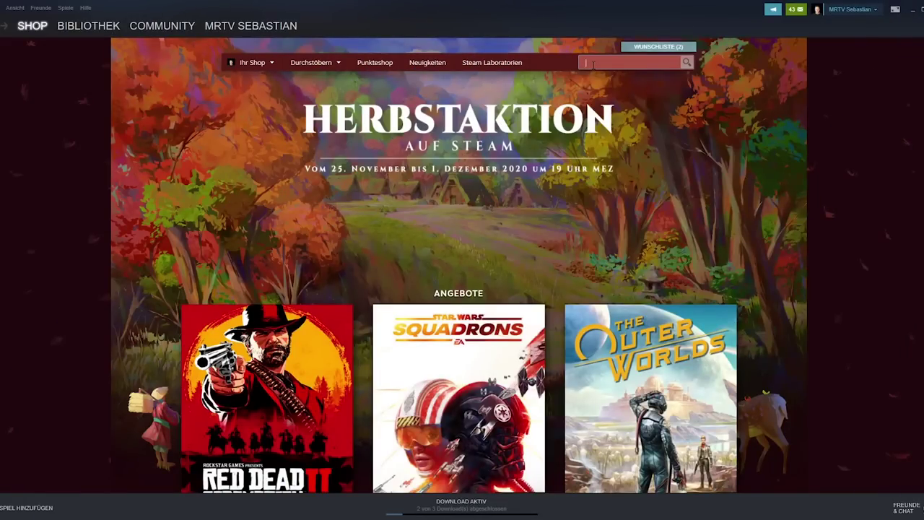
Step: Search the store for 'windows mixed' and open the Windows Mixed Reality for SteamVR page
text(windows mixed rea)
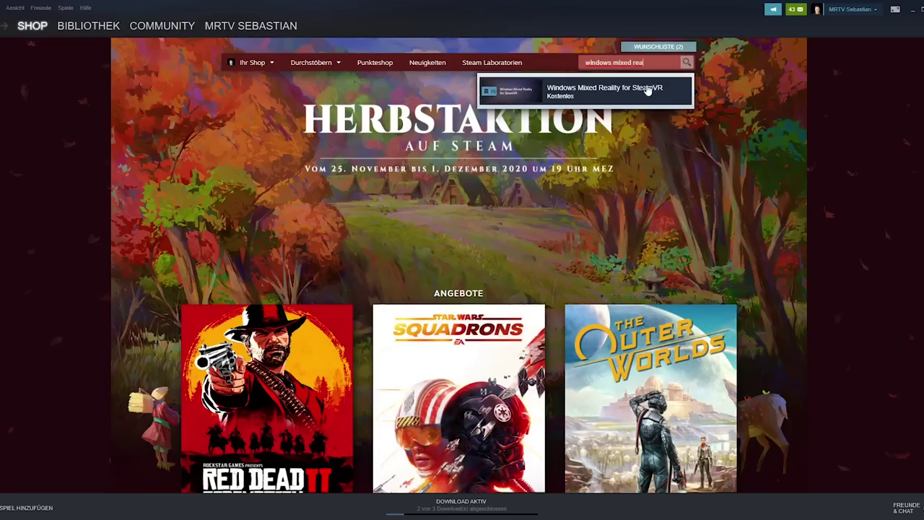
click(619, 94)
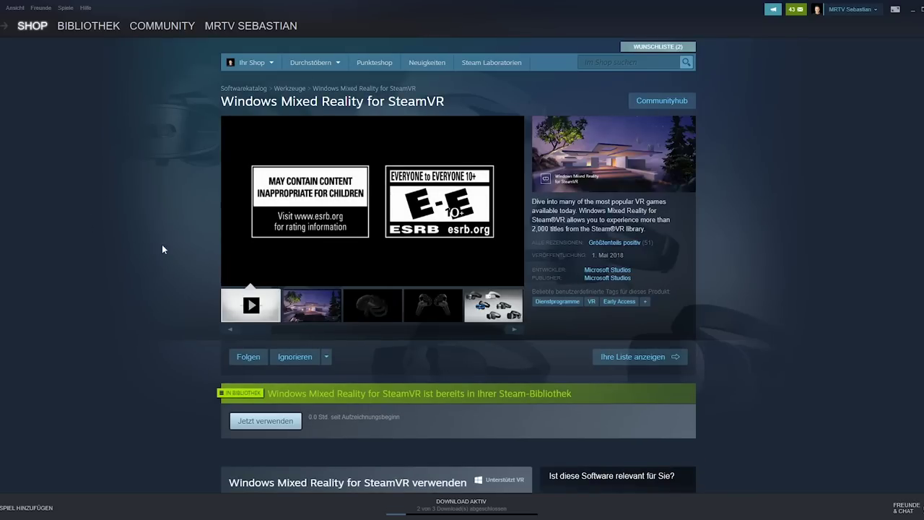
scroll(181, 282, down, 3)
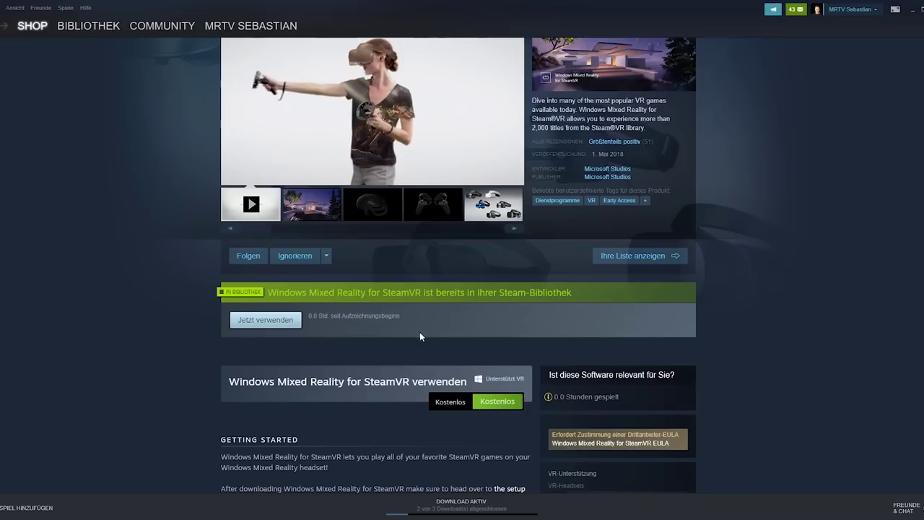
Step: Install free Windows Mixed Reality for SteamVR, accepting the licence, and move it to the top of downloads
click(492, 406)
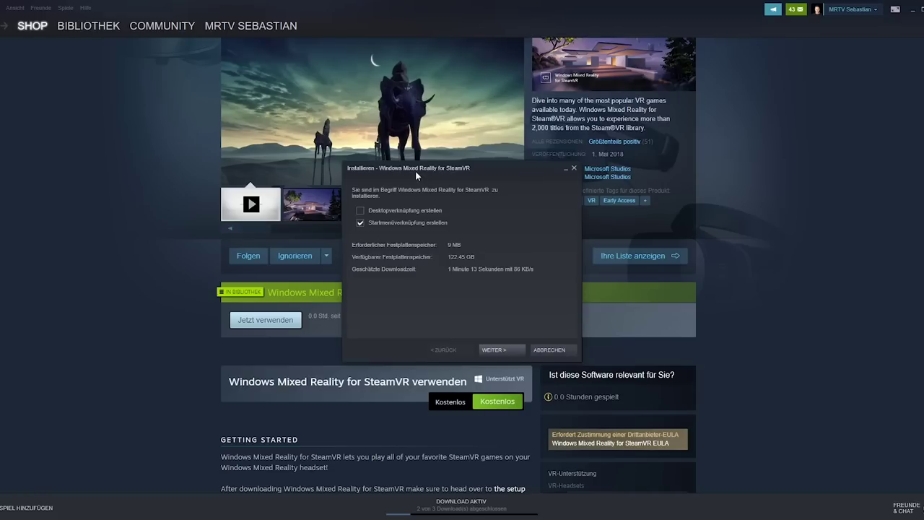
click(511, 351)
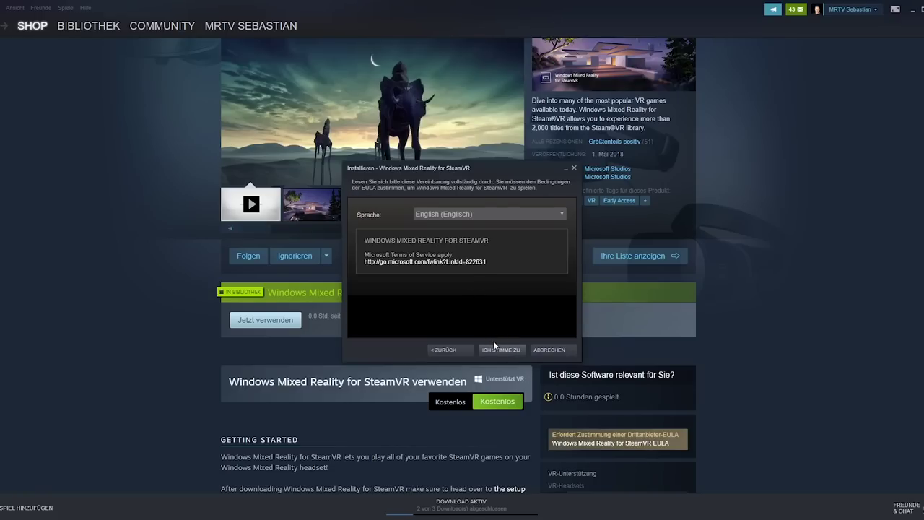
click(494, 348)
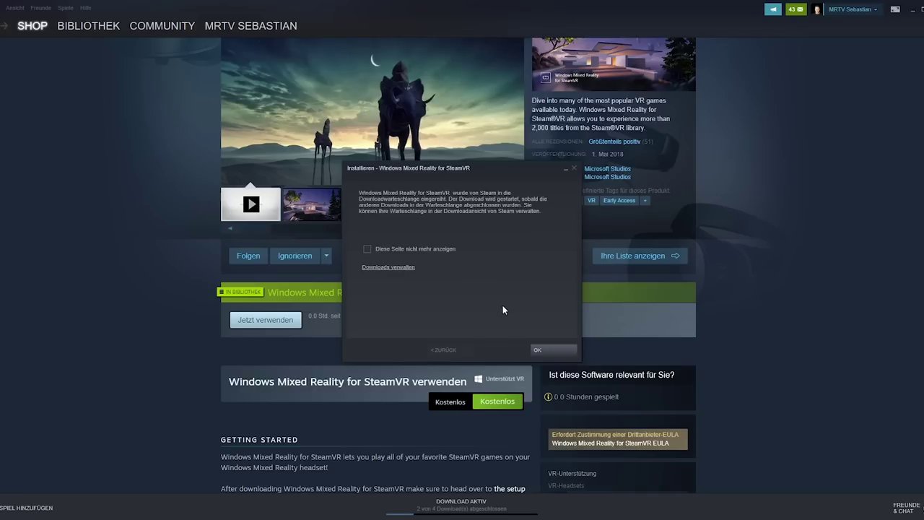
click(555, 350)
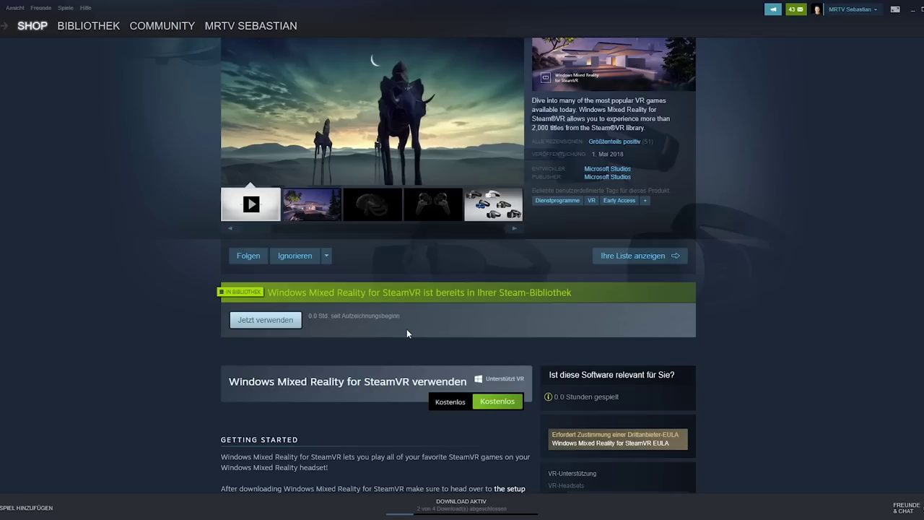
click(453, 506)
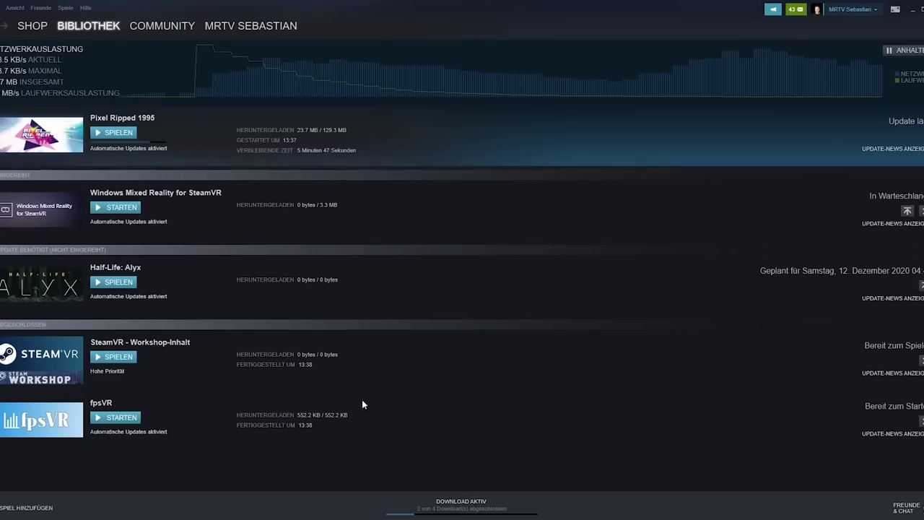
click(130, 208)
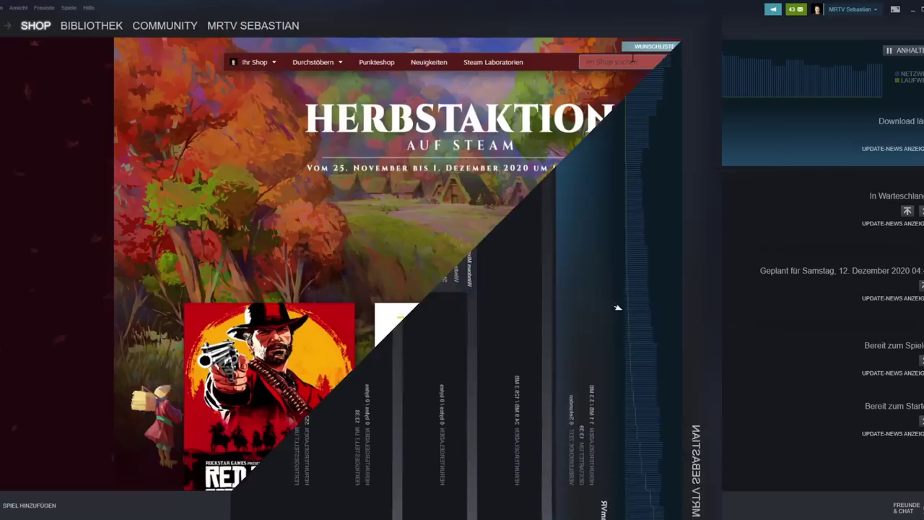
Step: Search the store and open the SteamVR store page
text(steamvr)
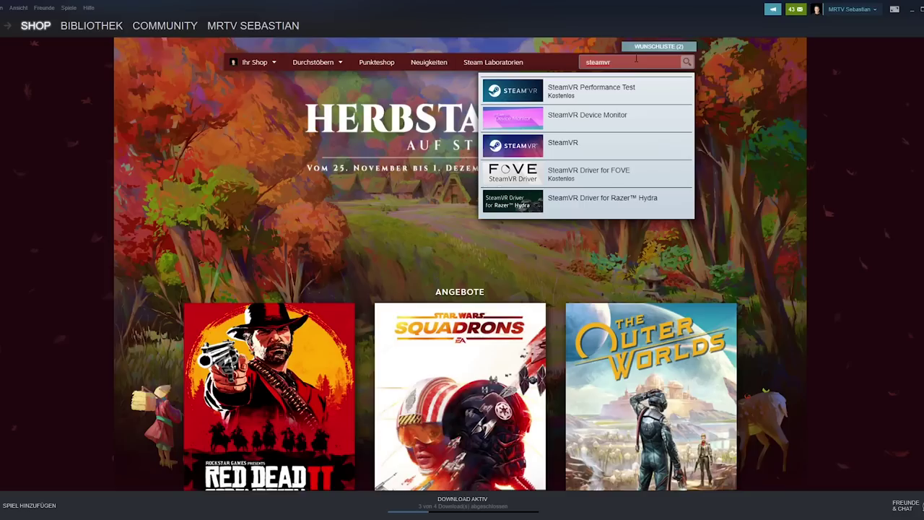
click(575, 148)
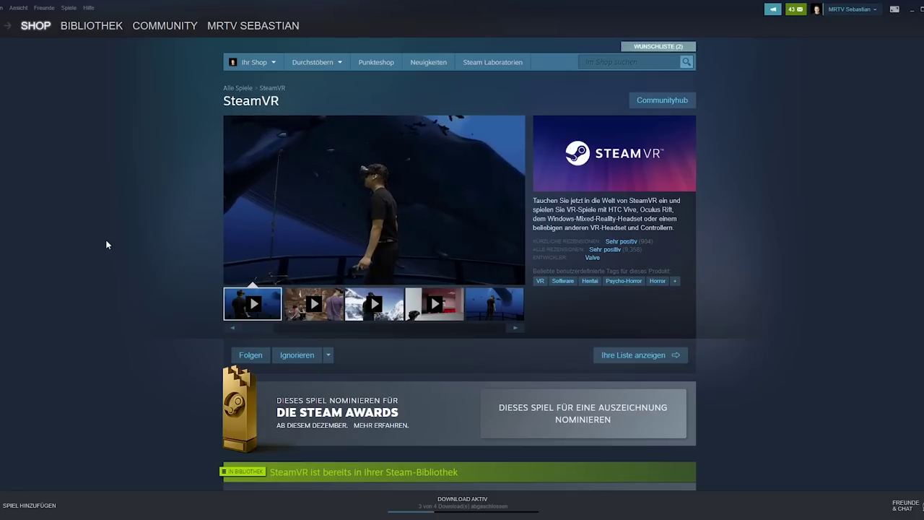
scroll(115, 240, down, 2)
scroll(117, 240, down, 3)
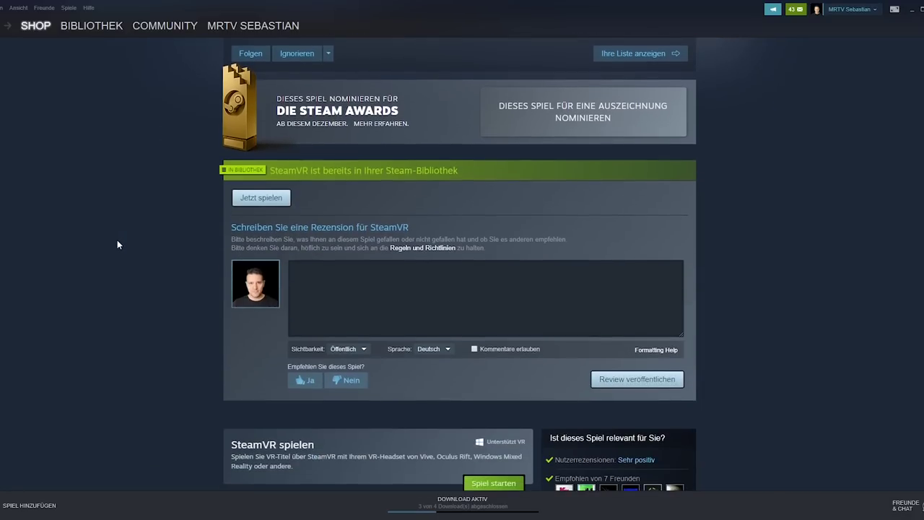
Step: Start SteamVR from its store page and close it once it reports no headset found
scroll(117, 240, down, 1)
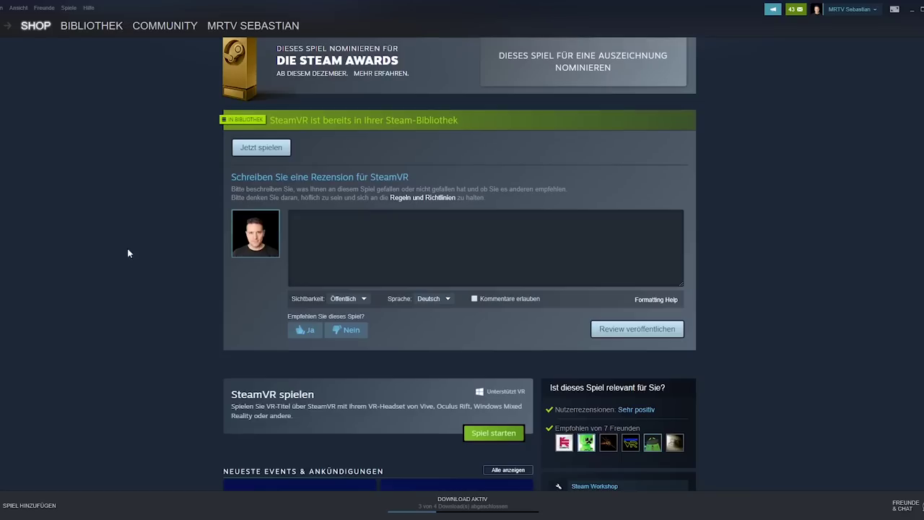
click(514, 433)
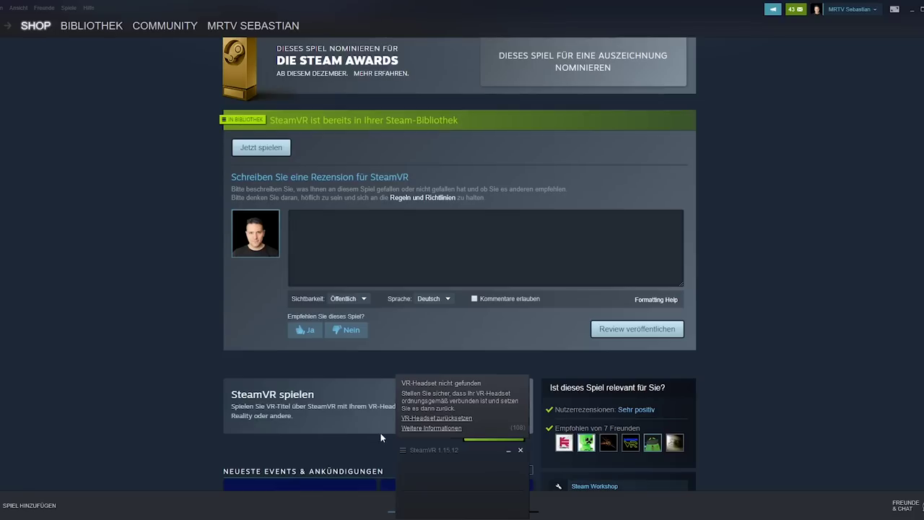
click(522, 450)
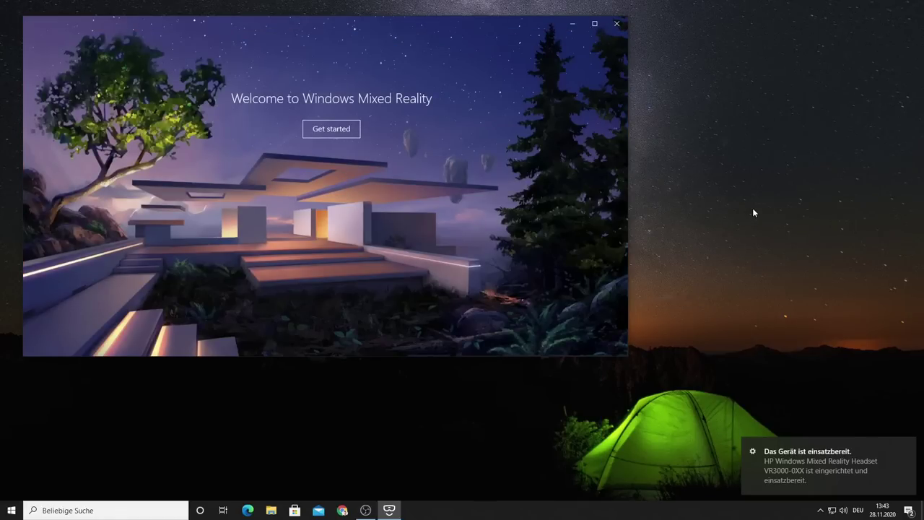
Step: Start Windows Mixed Reality setup and accept the terms to run the PC compatibility check
click(352, 130)
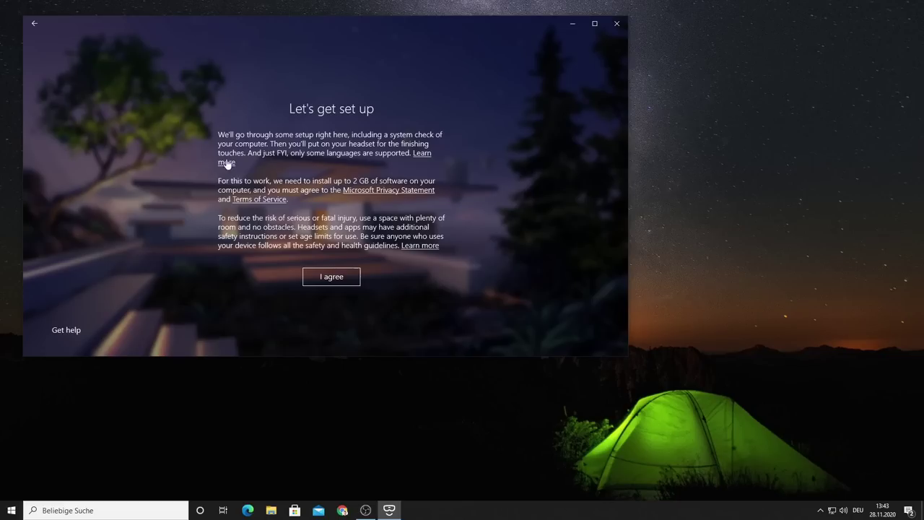
click(337, 281)
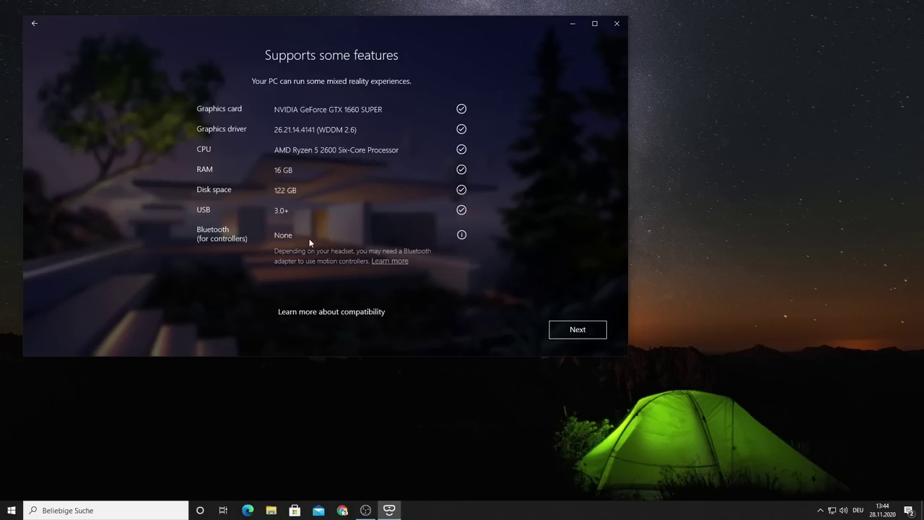
Step: Go through the HP welcome, strap-adjustment and controller guides once both controllers are connected
click(575, 333)
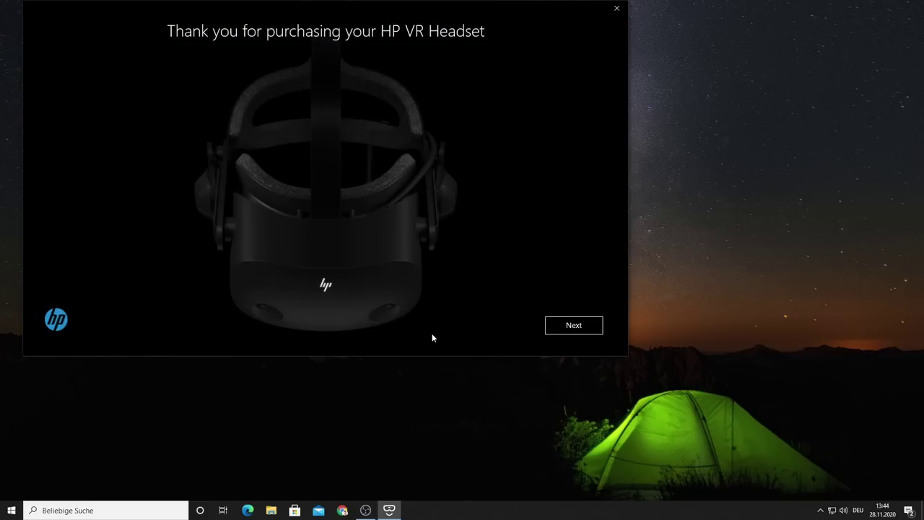
click(573, 326)
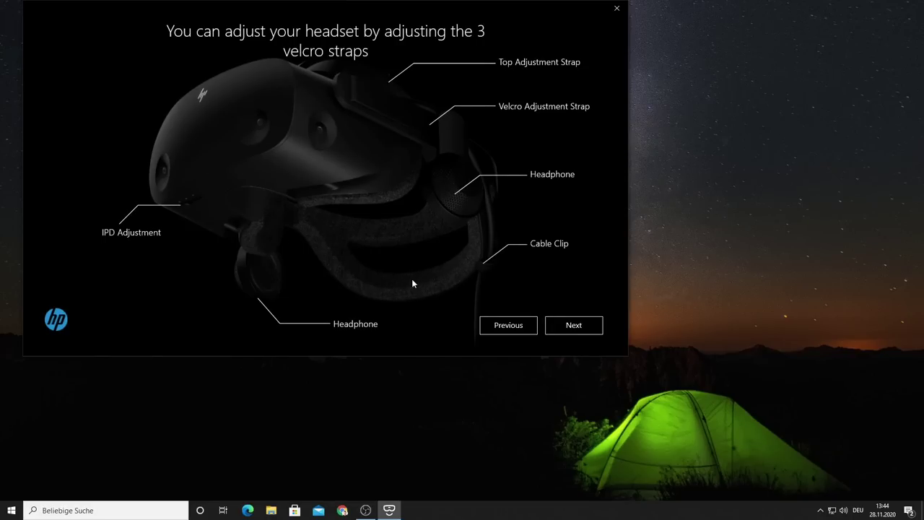
click(569, 327)
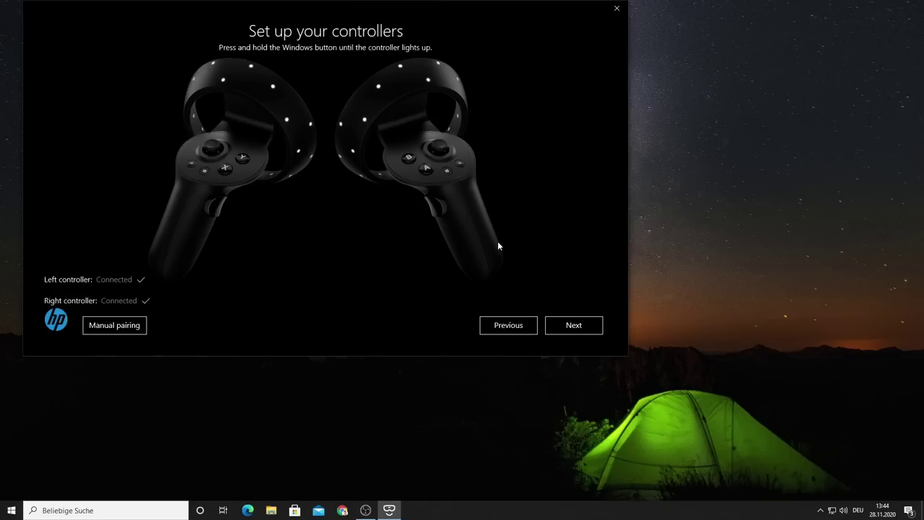
click(574, 325)
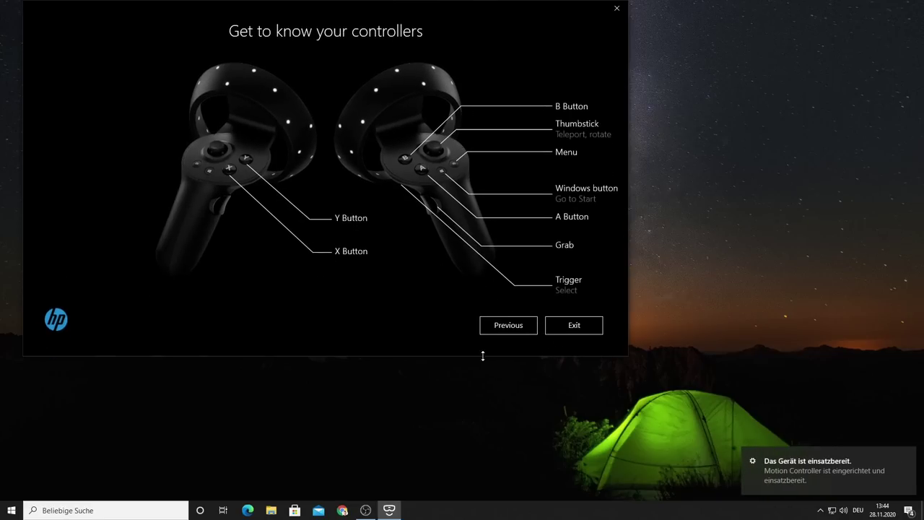
click(585, 325)
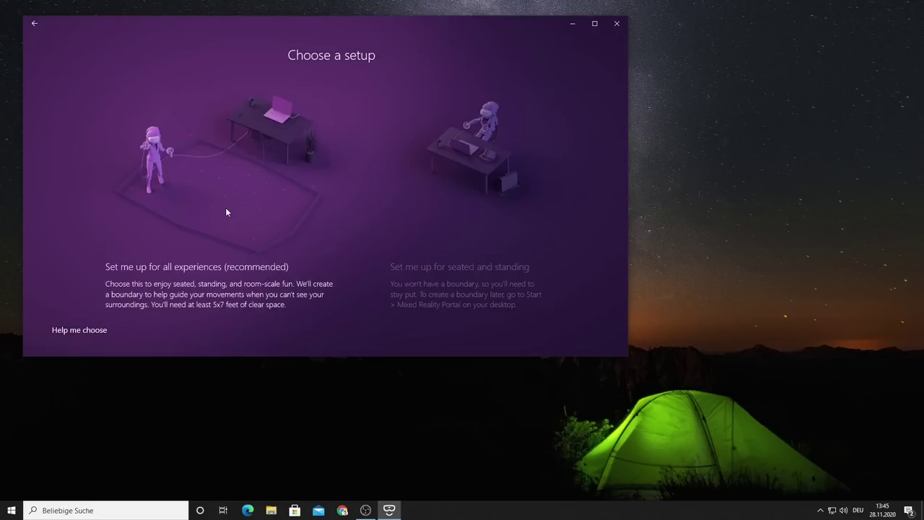
Step: Choose room-scale setup, center the headset, trace the boundary, and decline offers and speech recognition
click(226, 211)
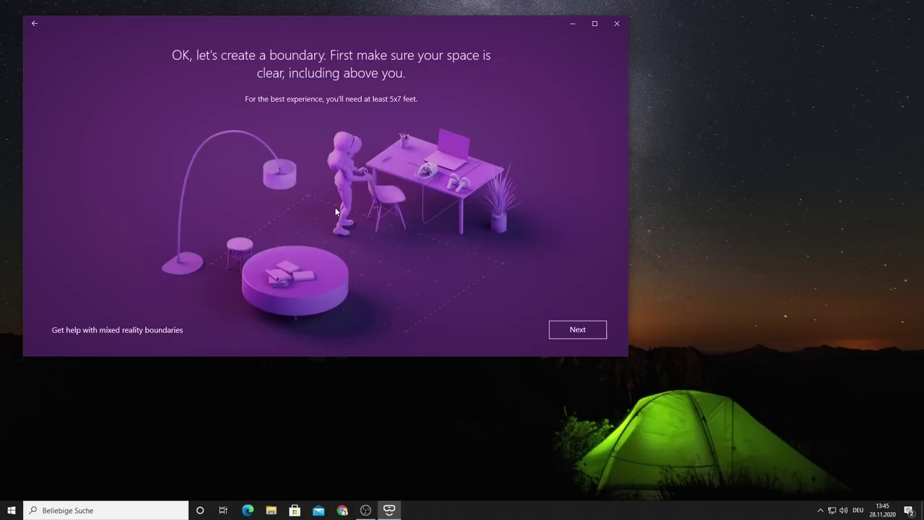
click(565, 330)
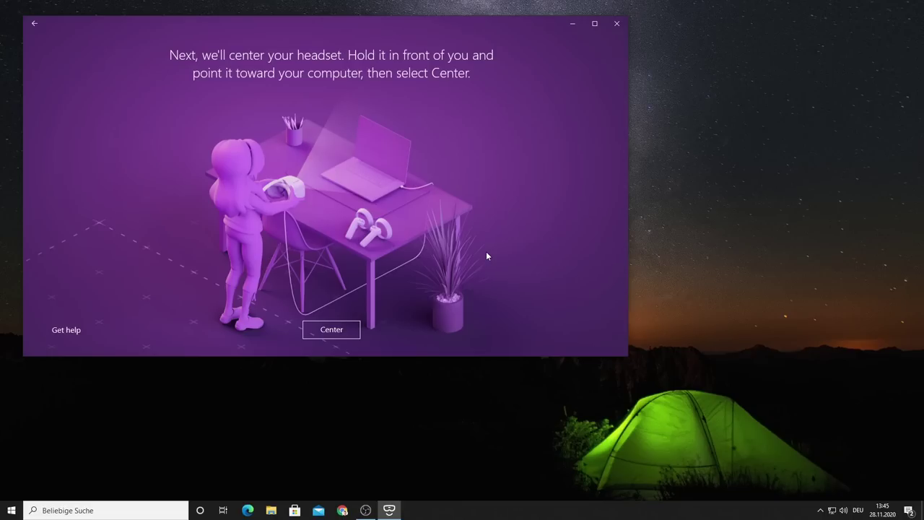
click(324, 330)
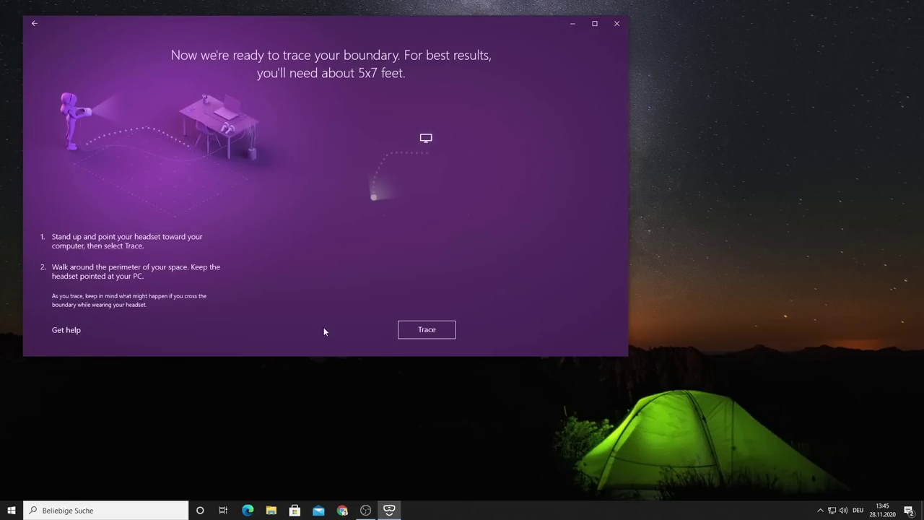
click(418, 329)
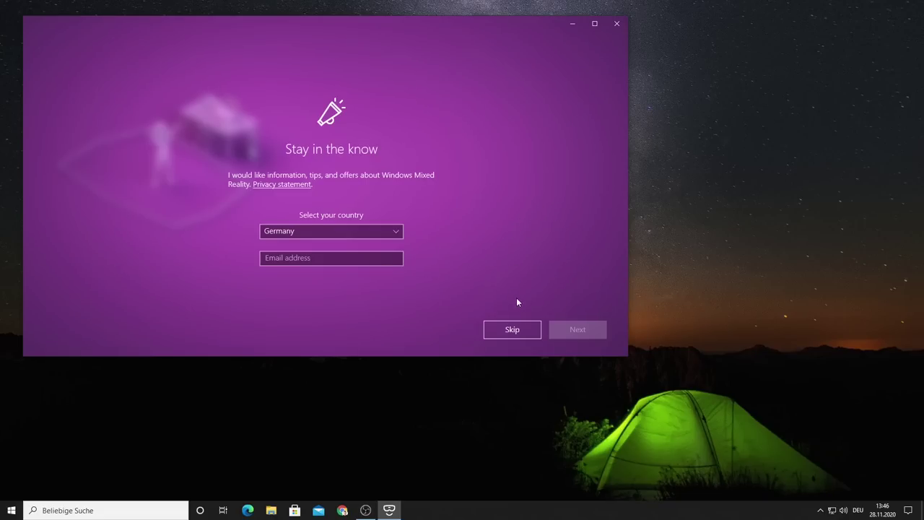
click(512, 329)
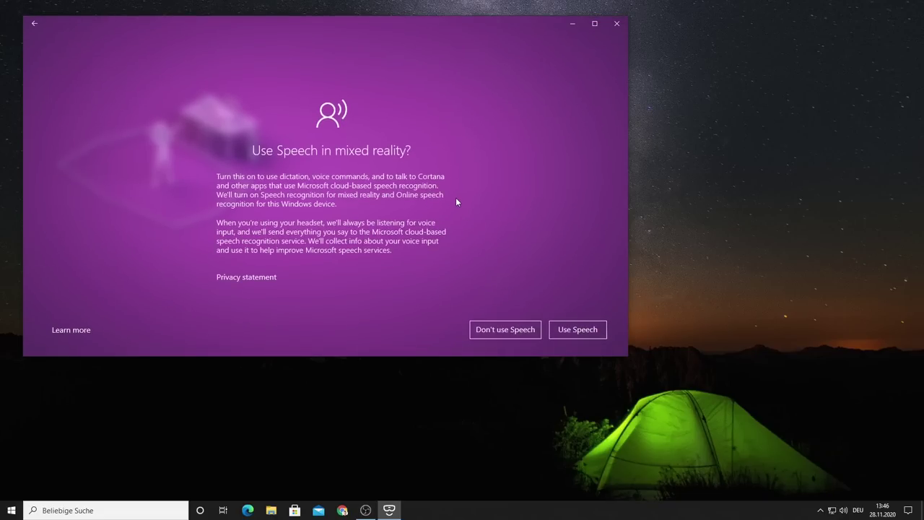
click(495, 329)
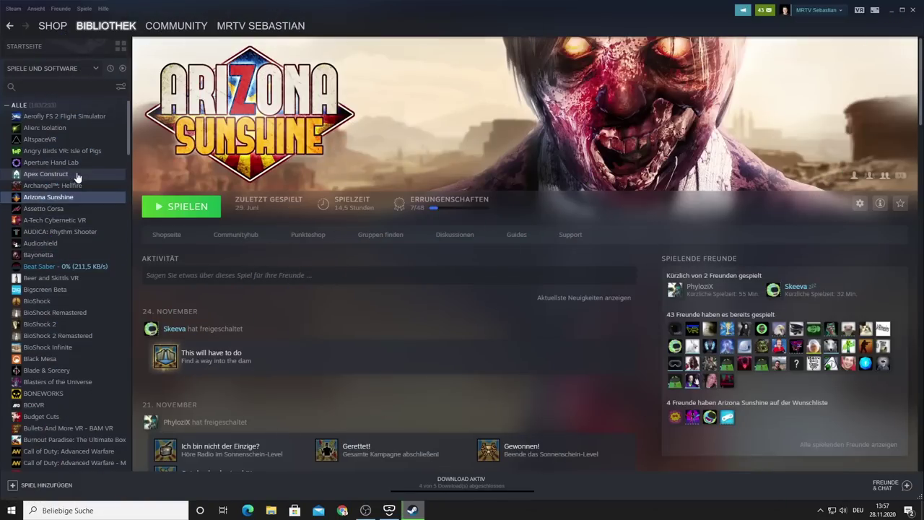
Step: Launch Arizona Sunshine with the SPIELEN button on its Steam library page
click(187, 208)
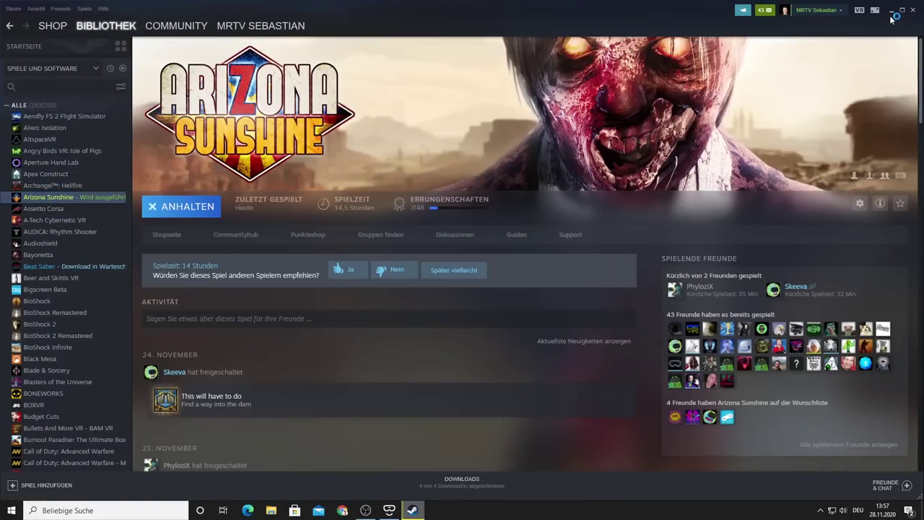